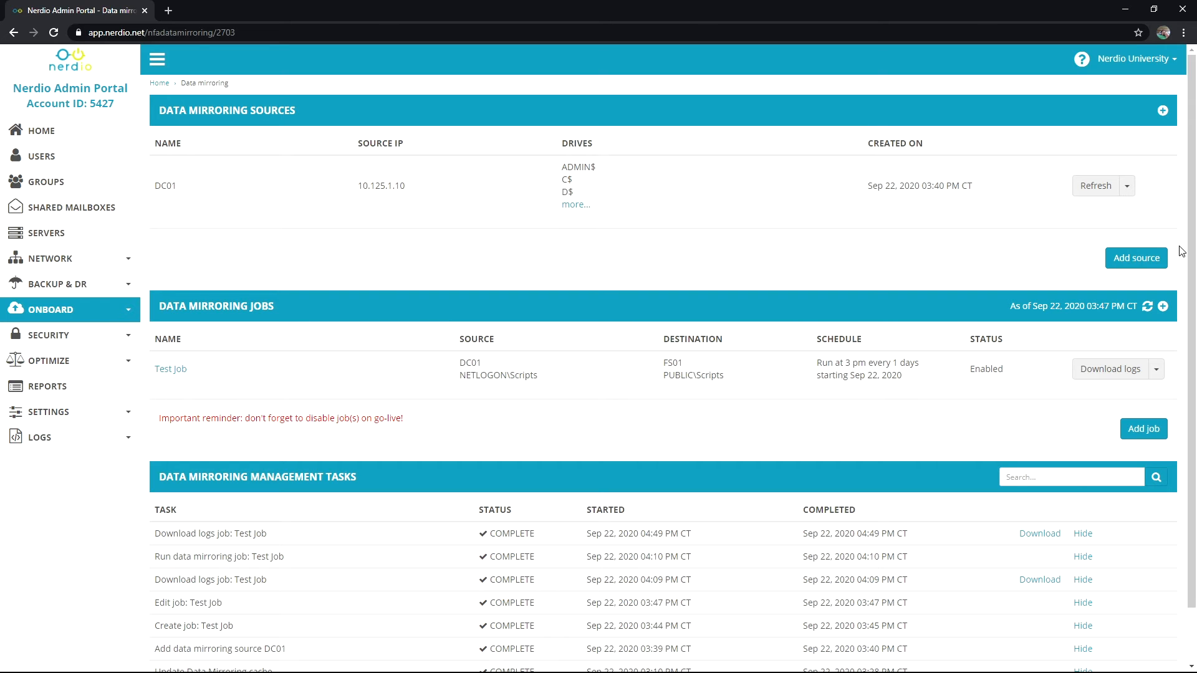
pyautogui.click(1136, 263)
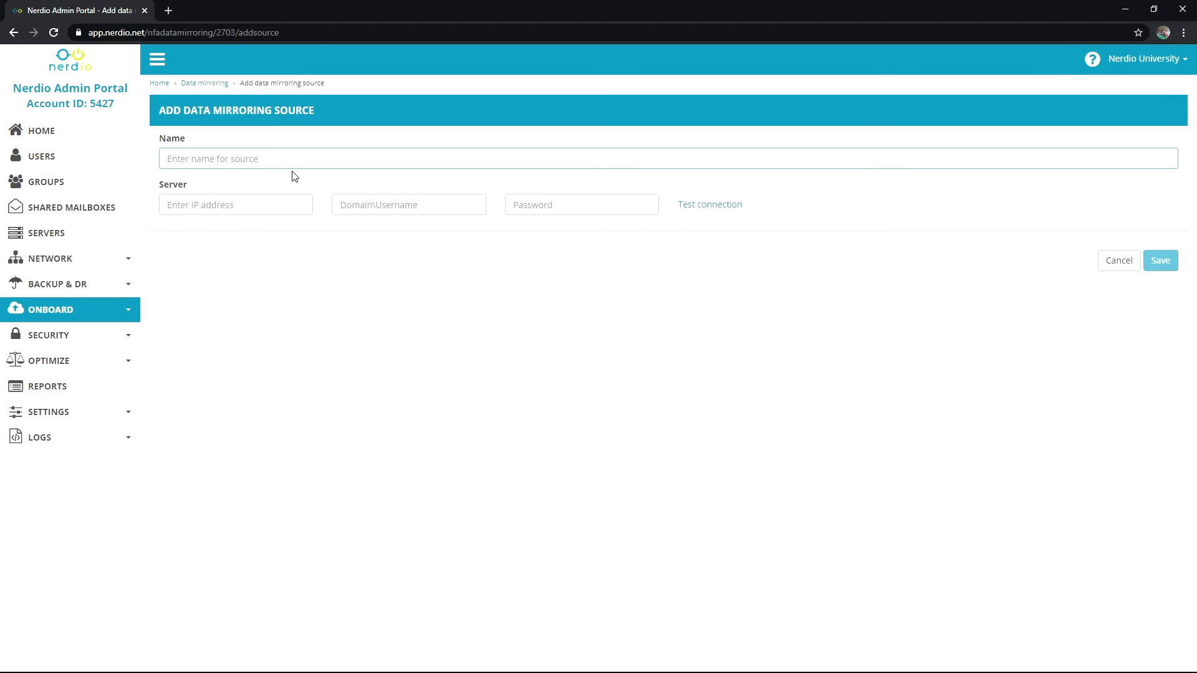
pyautogui.write('SOurce')
pyautogui.click(205, 203)
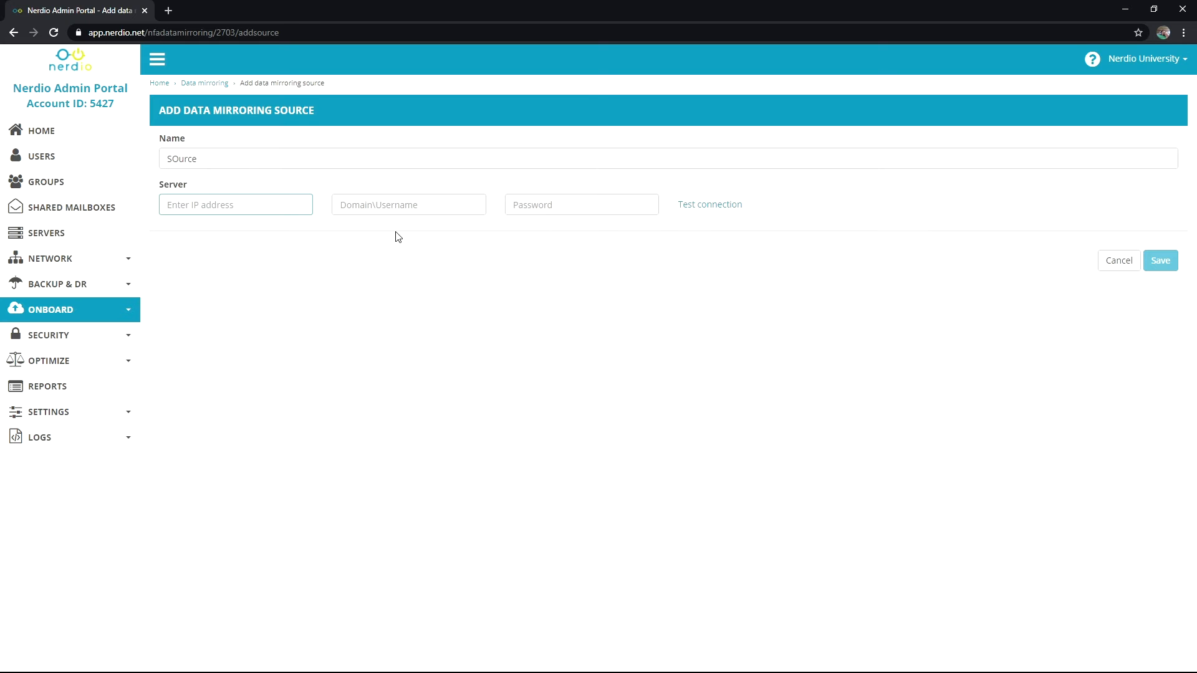
pyautogui.click(1130, 262)
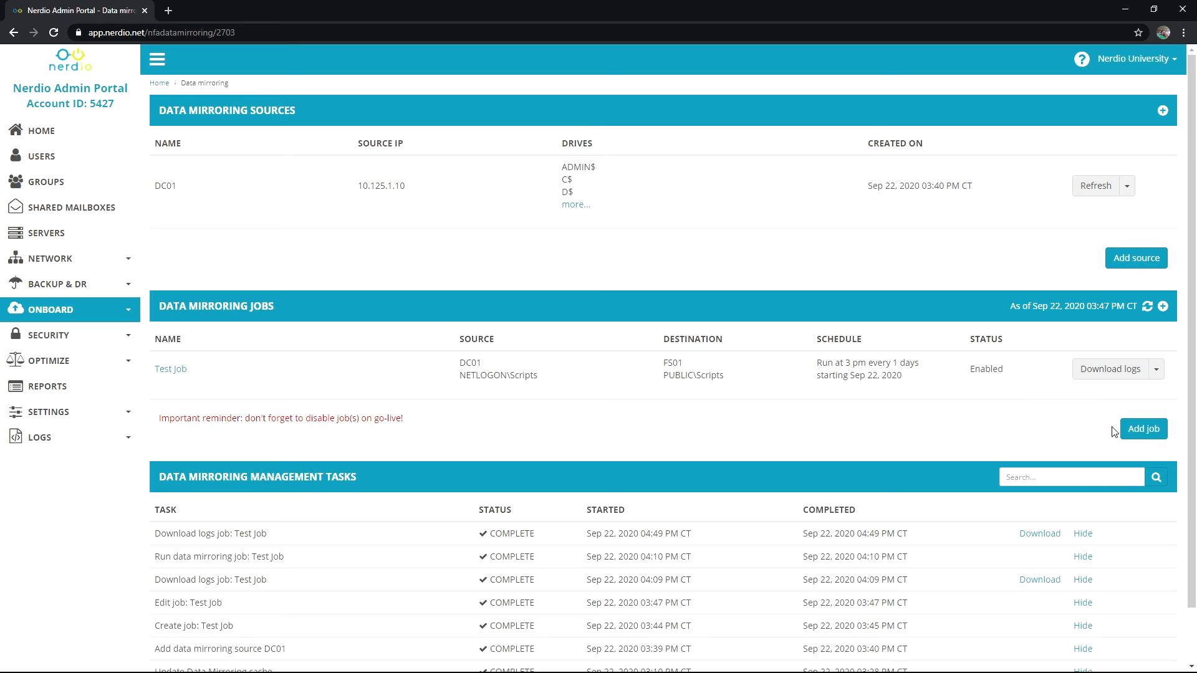
# Step: Start a new data mirroring job named Mirror Job, keeping DC01 as its source
pyautogui.click(1141, 432)
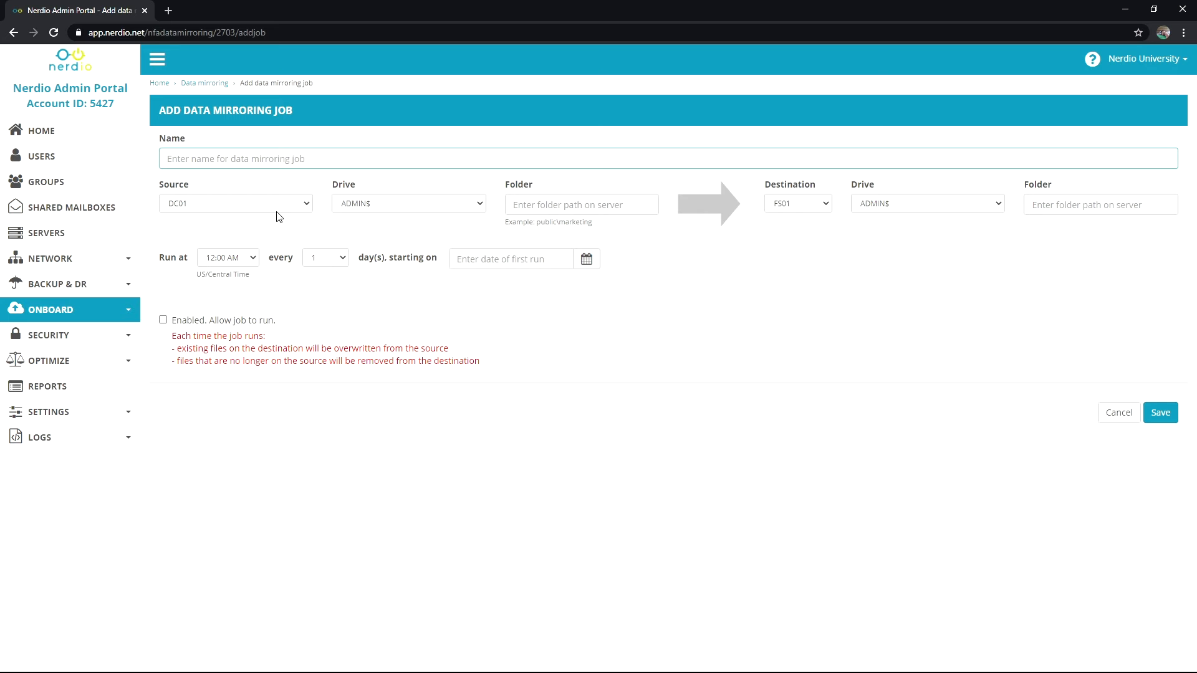
pyautogui.click(276, 211)
pyautogui.click(176, 233)
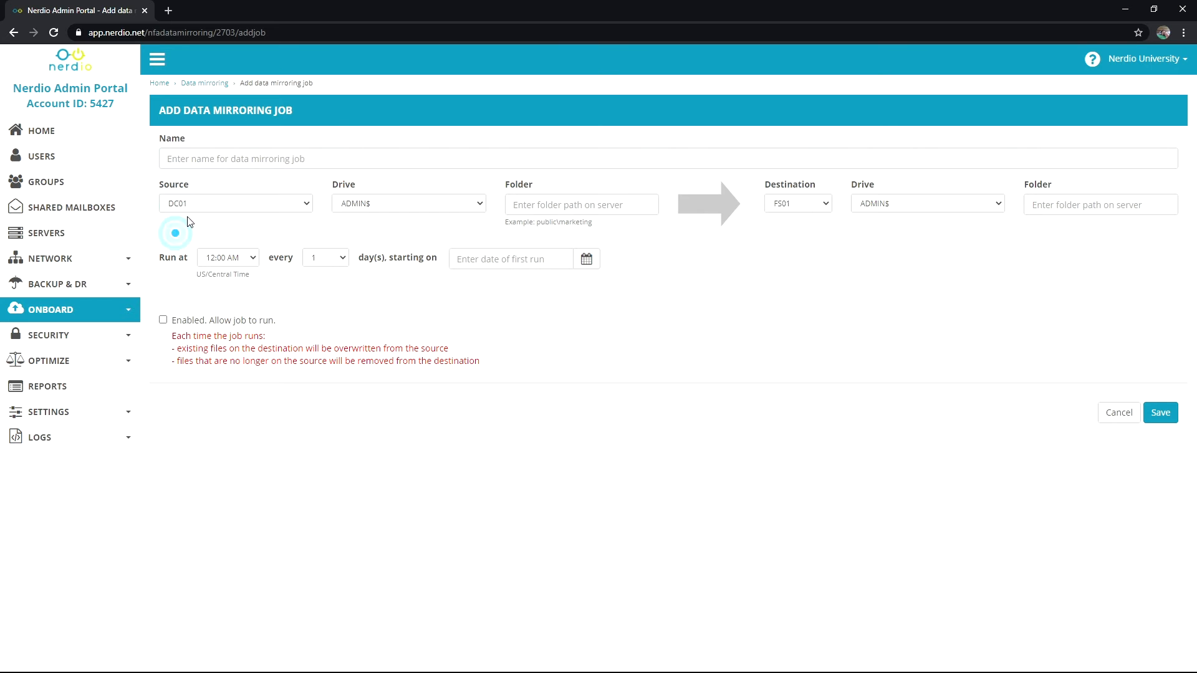
pyautogui.click(230, 159)
pyautogui.write('Mirror Job')
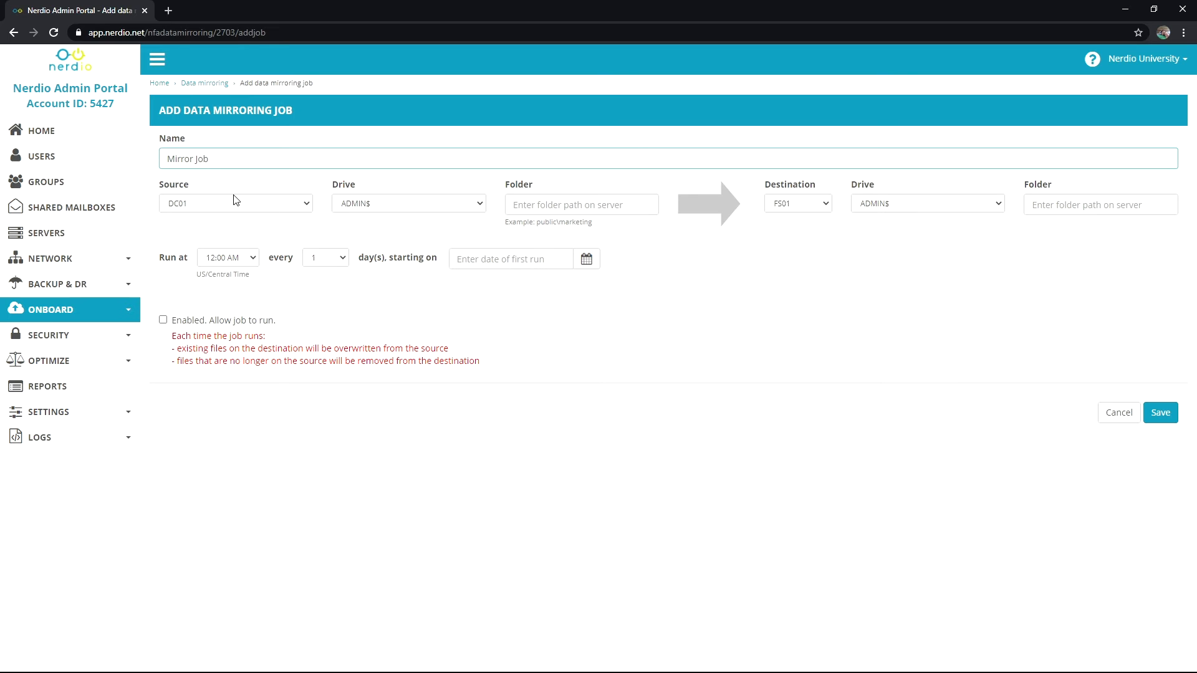
# Step: Set the job's source drive to NETLOGON and its source folder to Marketing
pyautogui.click(417, 212)
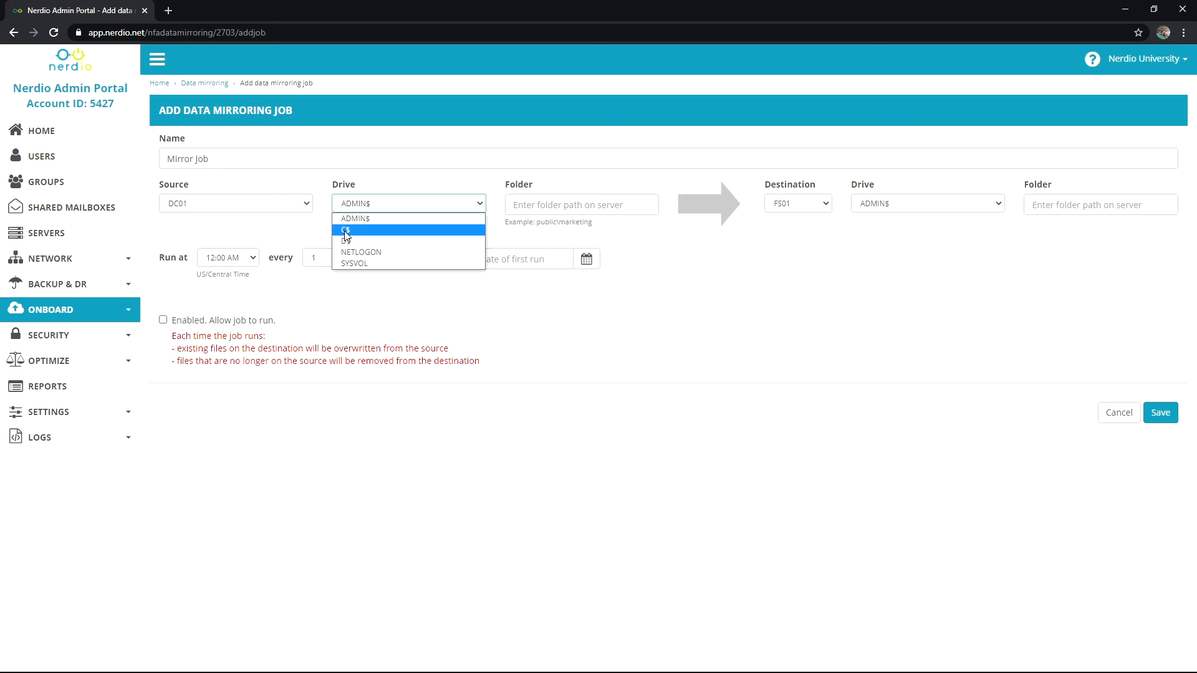
pyautogui.click(377, 253)
pyautogui.click(566, 204)
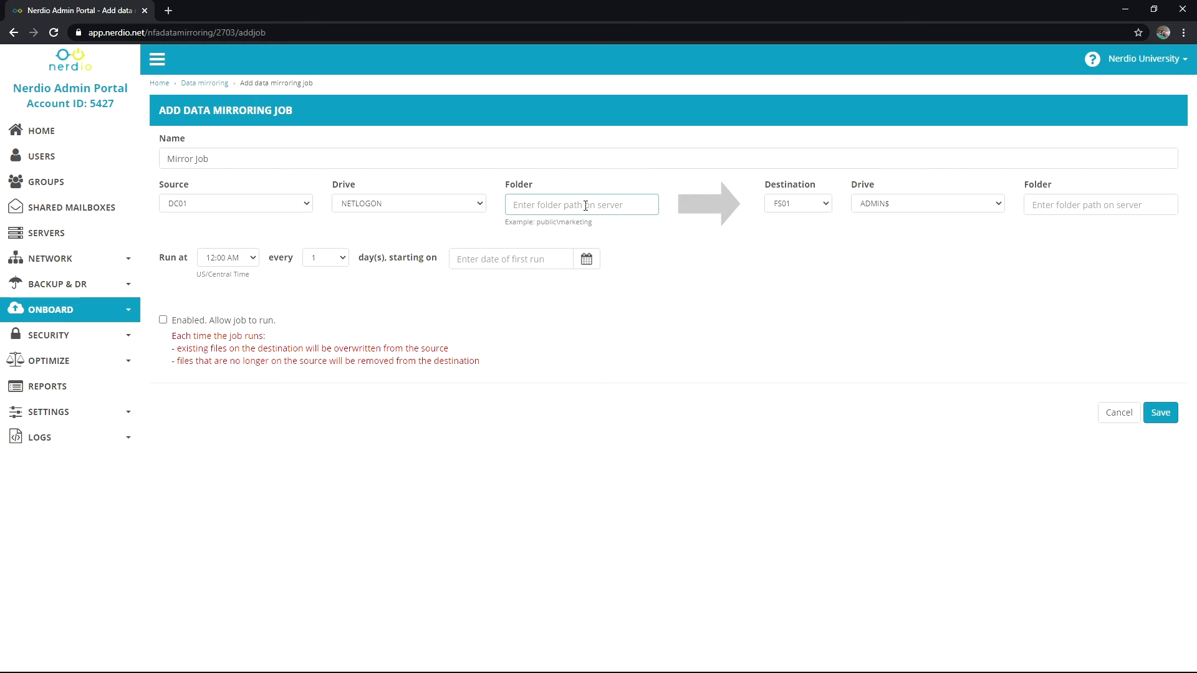
pyautogui.write('Marketing')
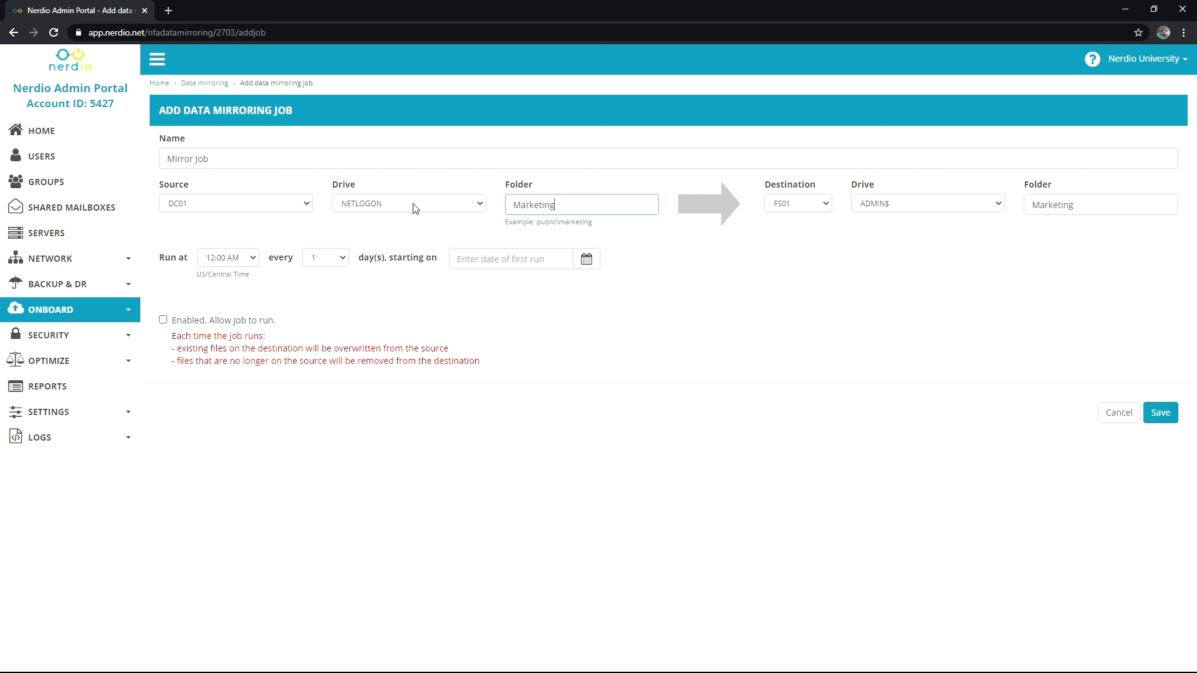
# Step: Keep FS01 as the job's destination server and set the destination drive to PUBLIC
pyautogui.click(826, 208)
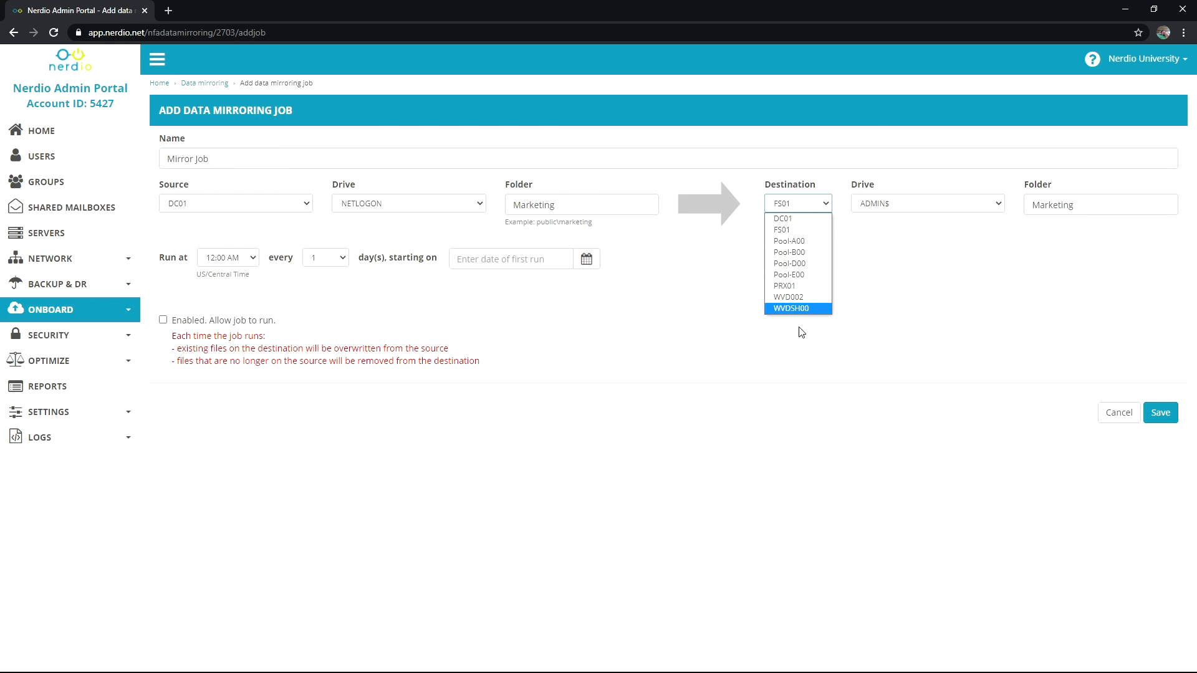
pyautogui.press('Escape')
pyautogui.click(1001, 204)
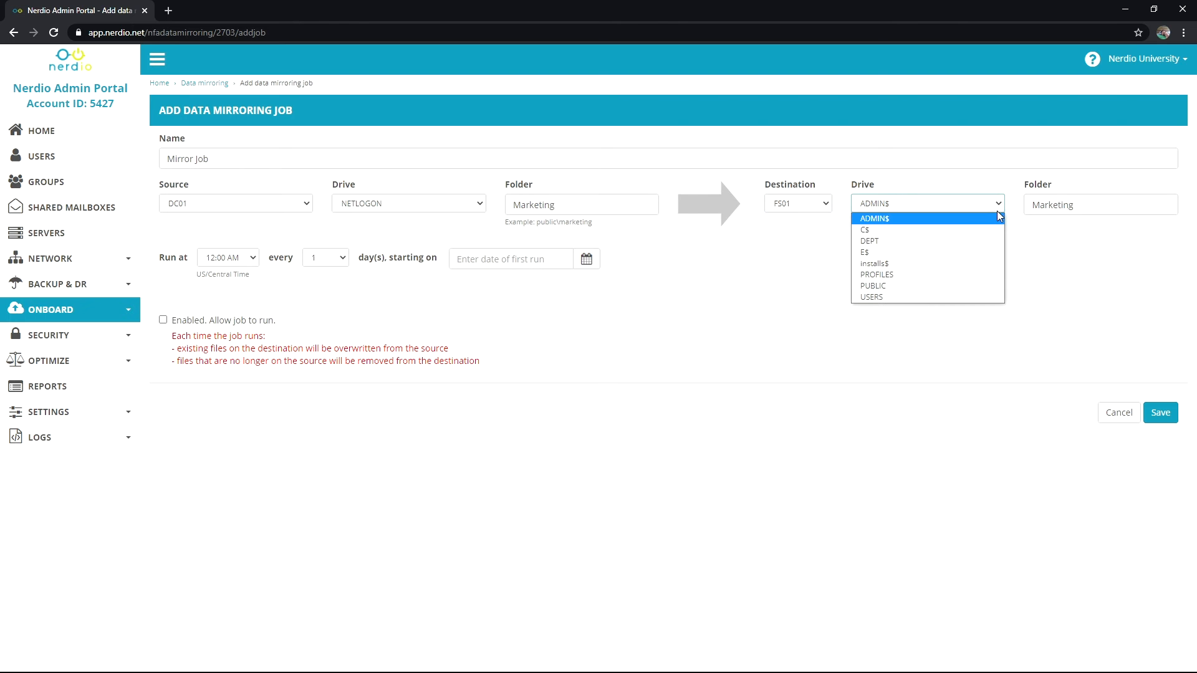
pyautogui.click(892, 286)
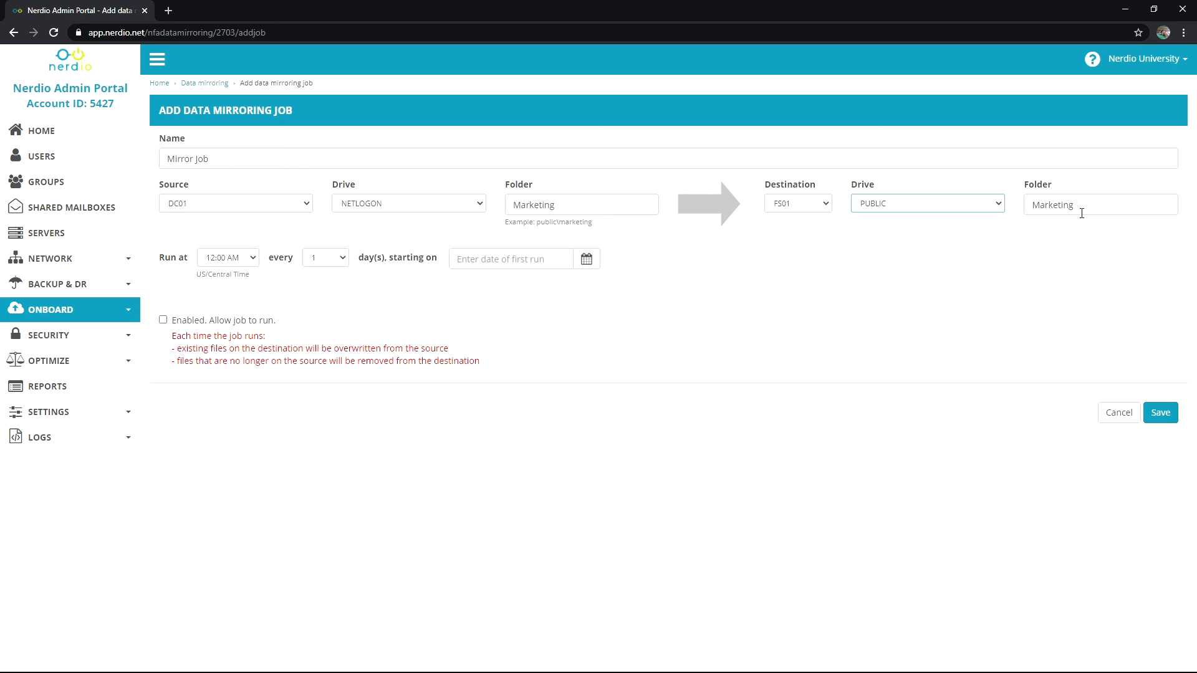
# Step: Schedule the job to run at 1:00 AM every 1 day, starting on 09/25/2020
pyautogui.click(253, 257)
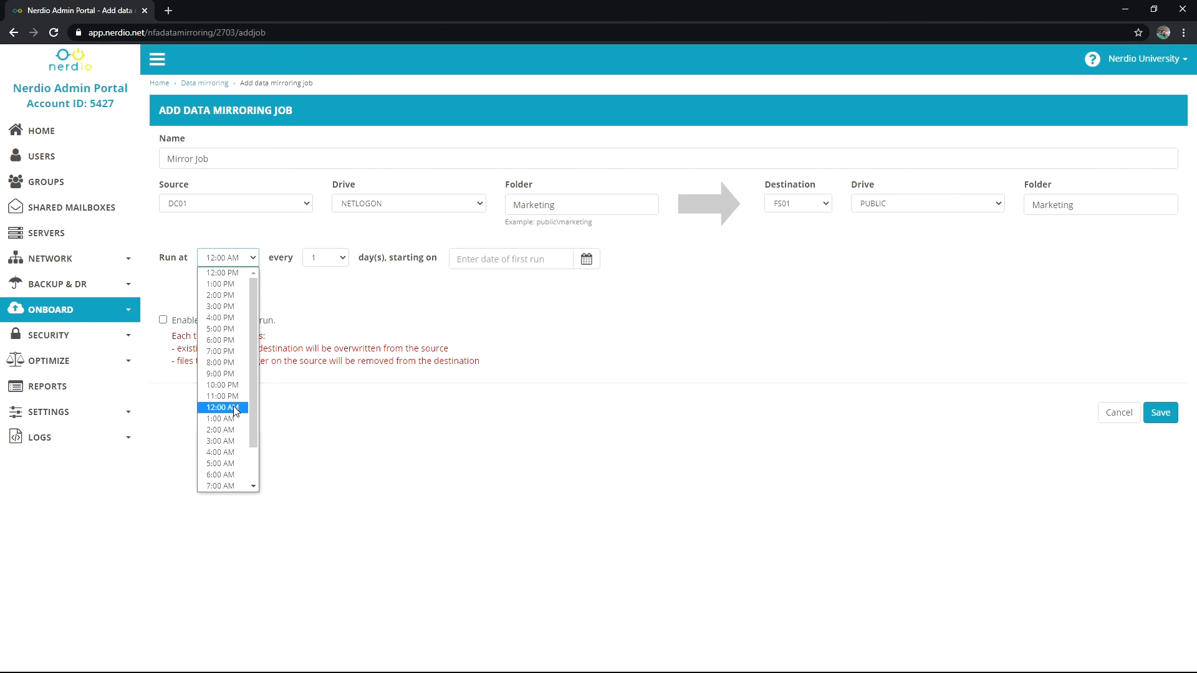
pyautogui.click(221, 418)
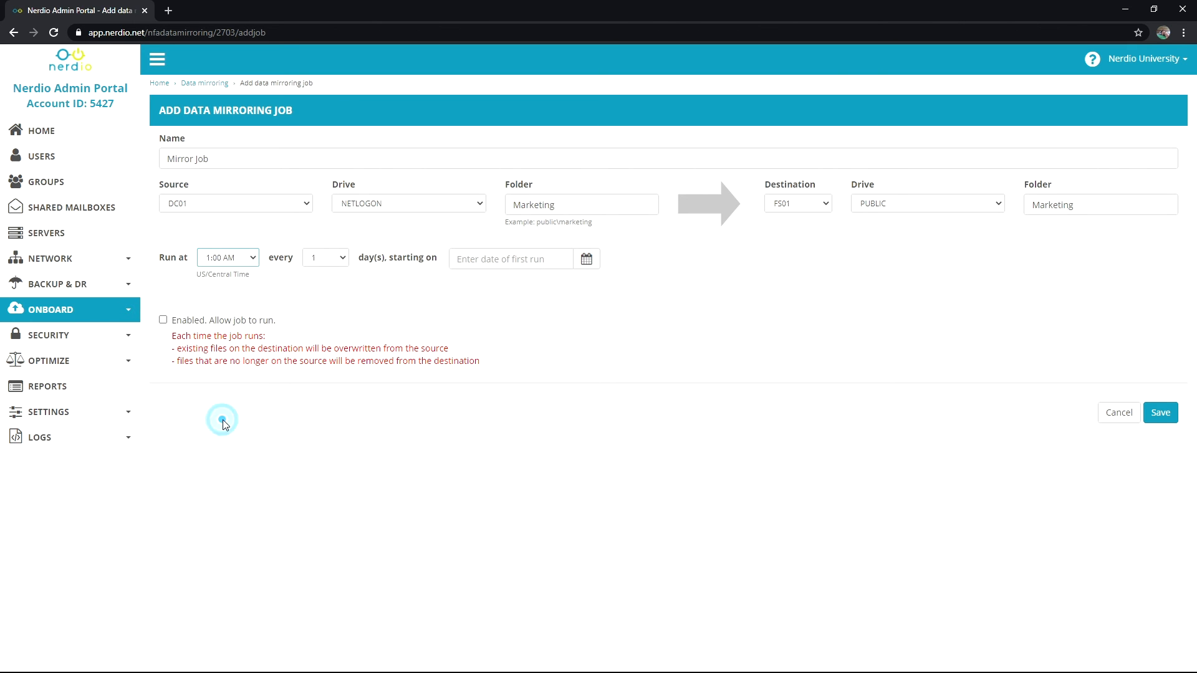
pyautogui.click(340, 259)
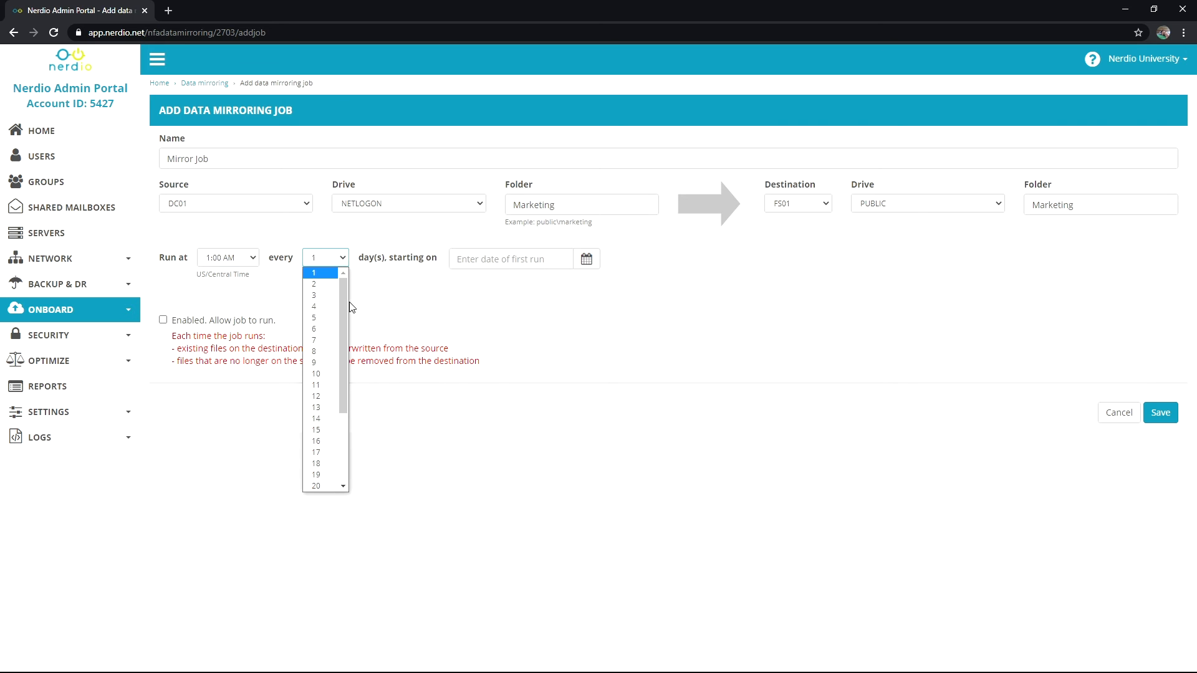
pyautogui.click(387, 325)
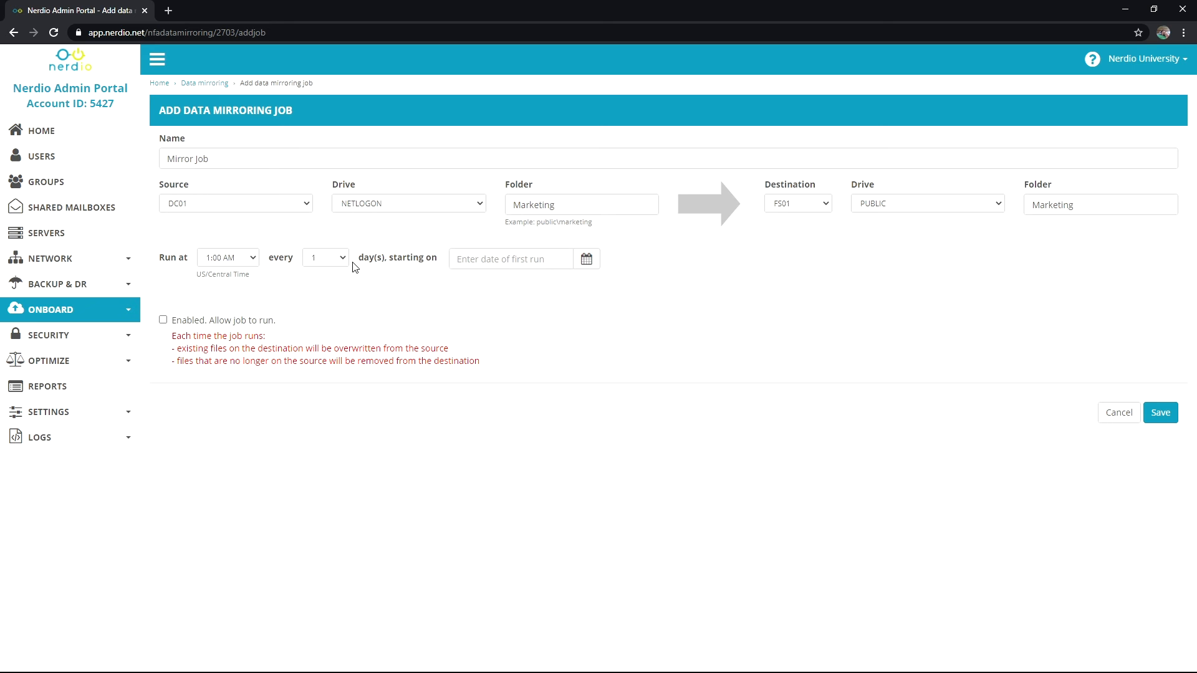
pyautogui.click(515, 262)
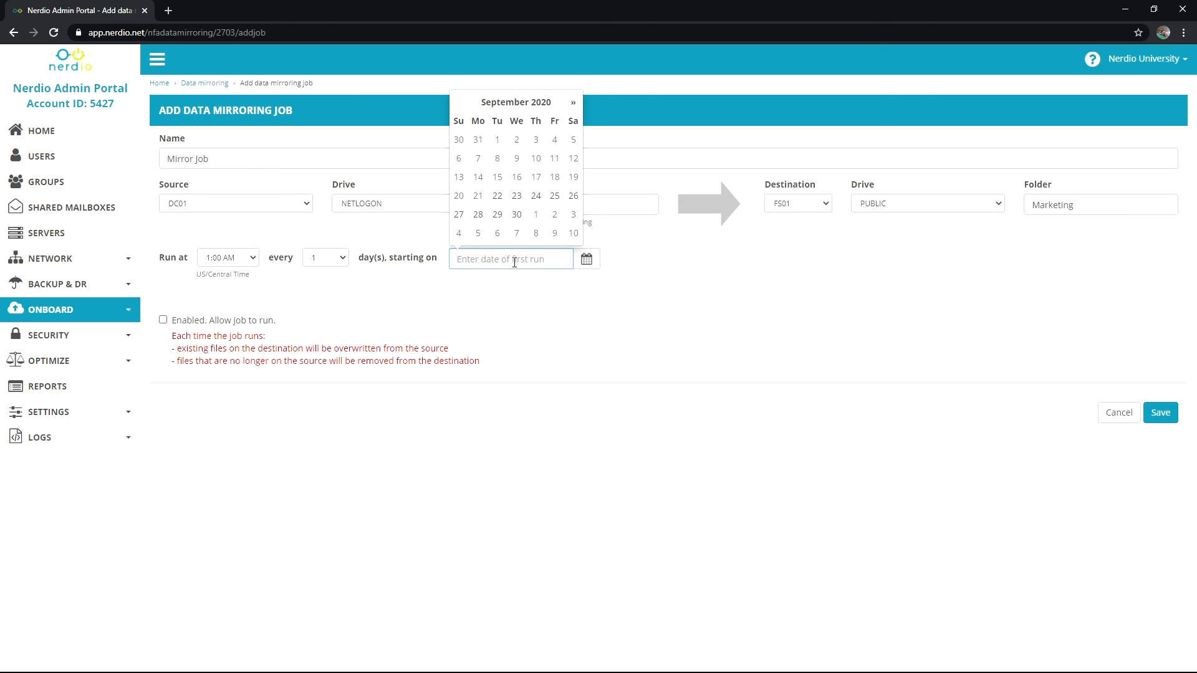
pyautogui.click(555, 196)
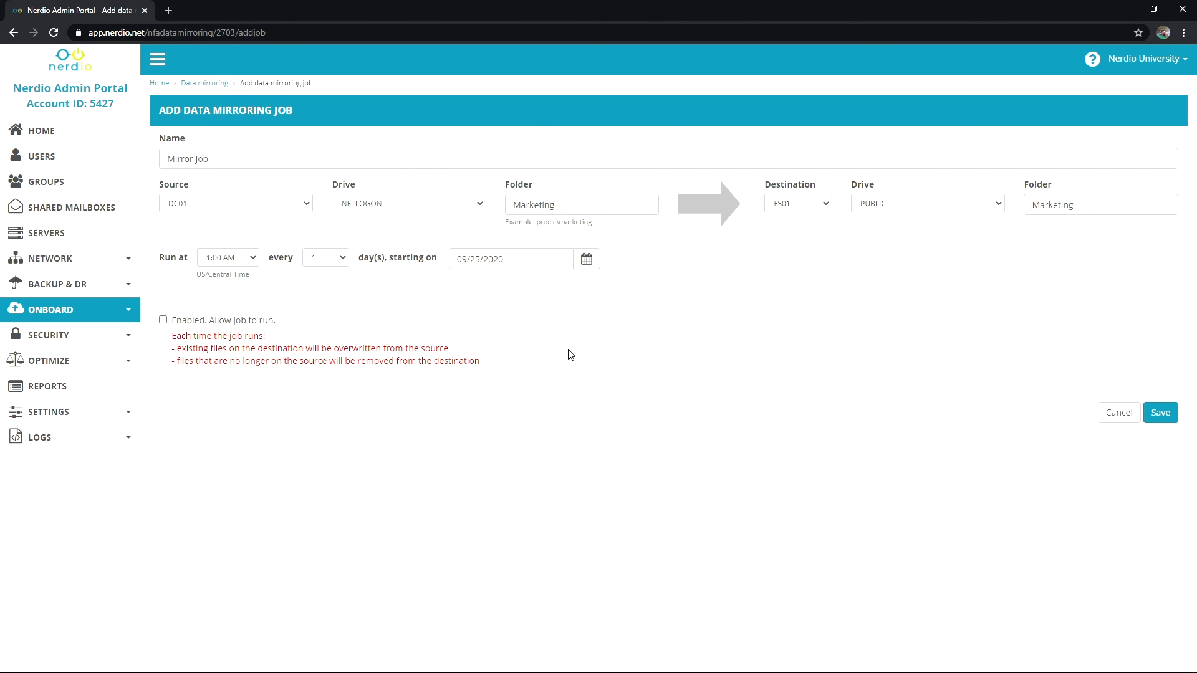
# Step: Enable the mirroring job so it is allowed to run, save it and acknowledge the confirmation
pyautogui.click(163, 320)
pyautogui.click(1161, 412)
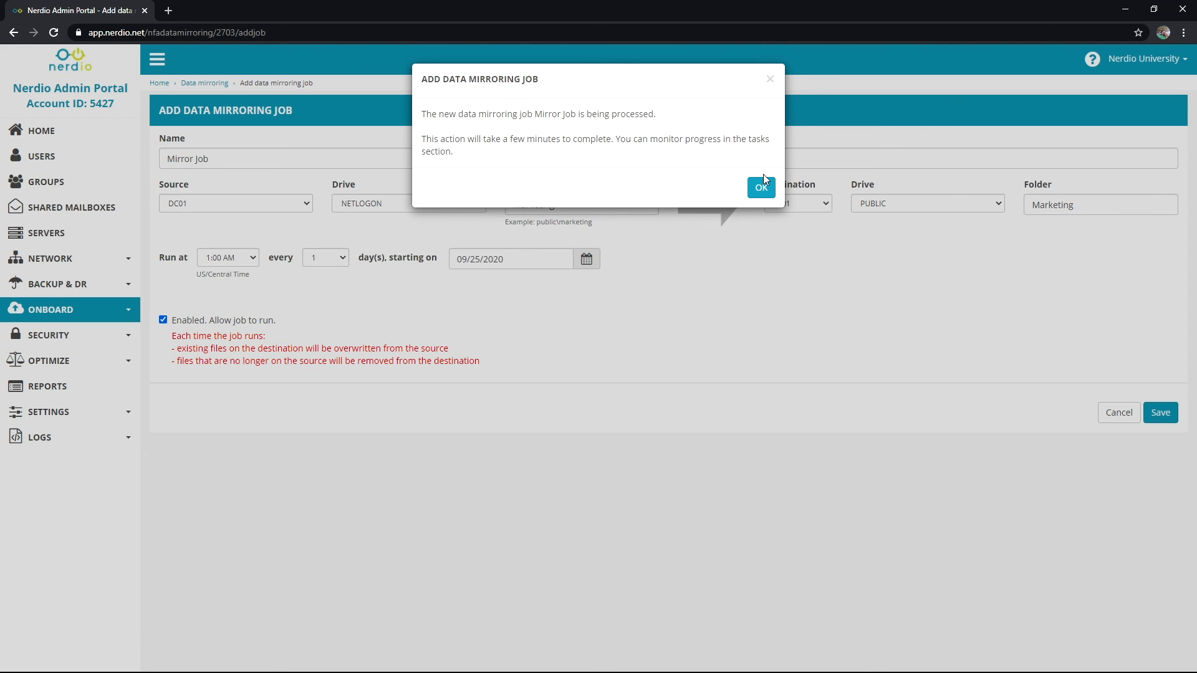
pyautogui.click(771, 193)
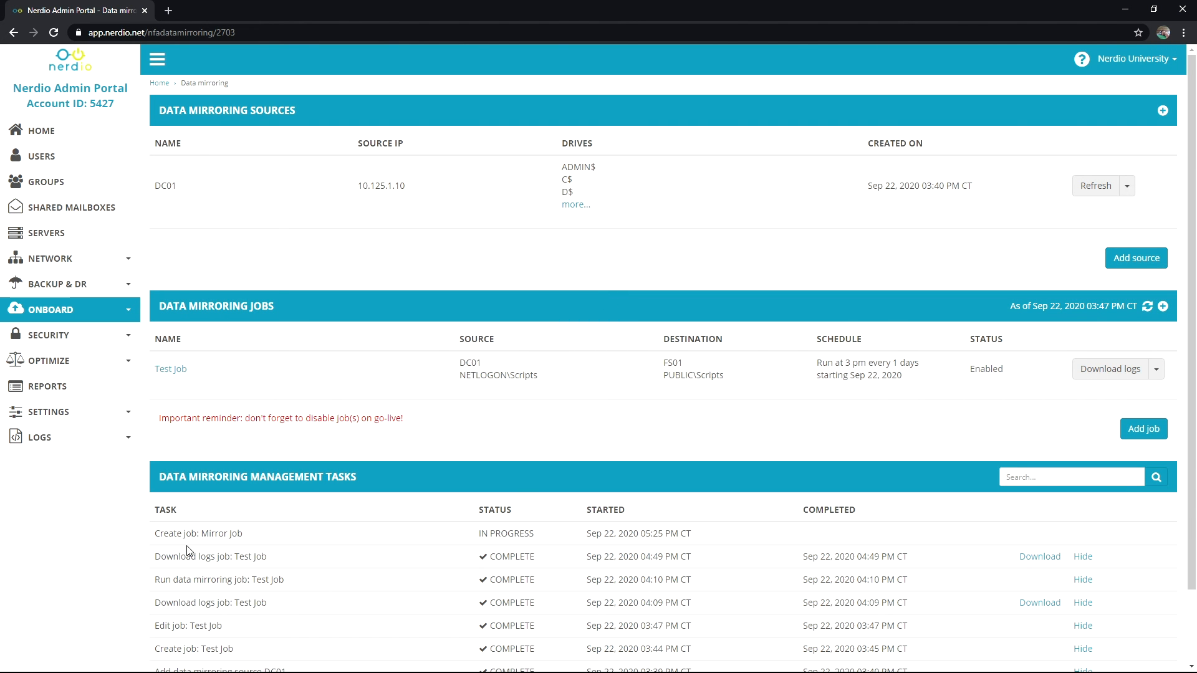
pyautogui.moveTo(154, 533); pyautogui.dragTo(350, 542)
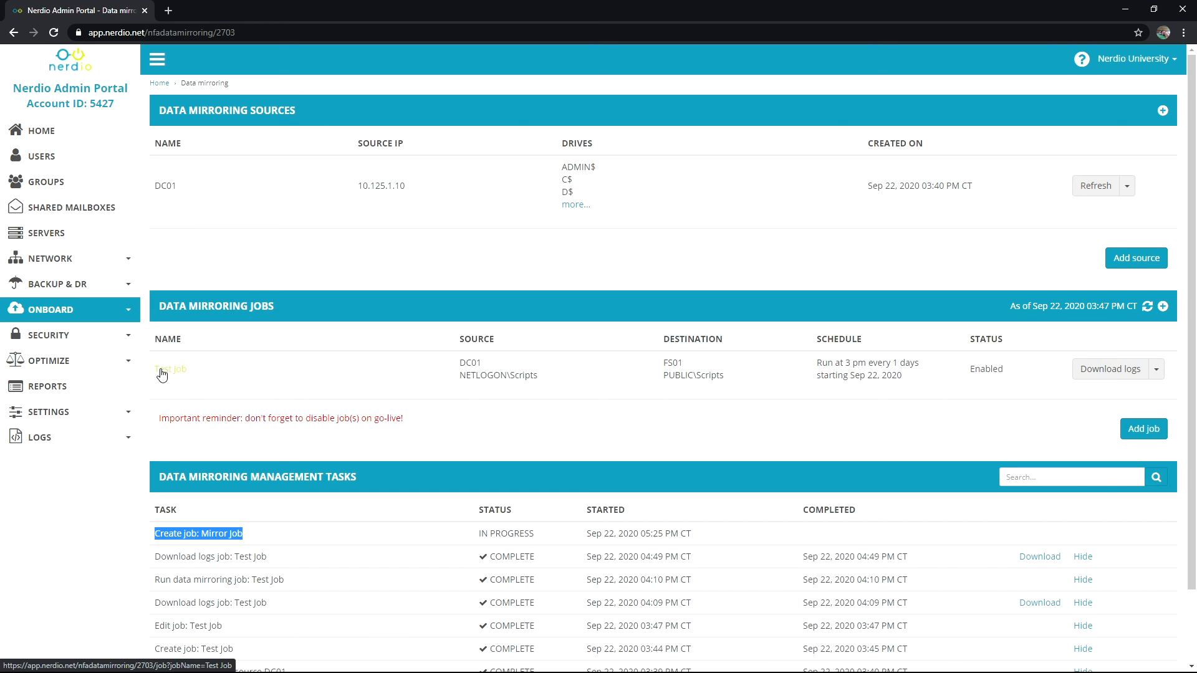
pyautogui.click(462, 363)
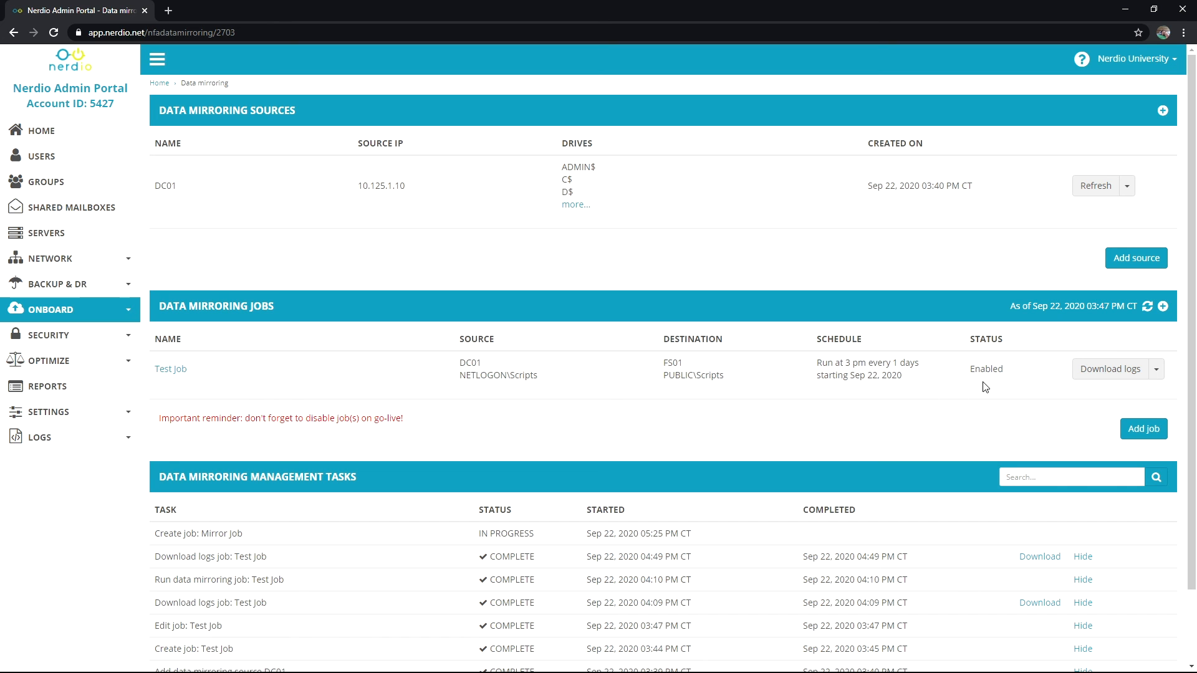
pyautogui.click(1102, 374)
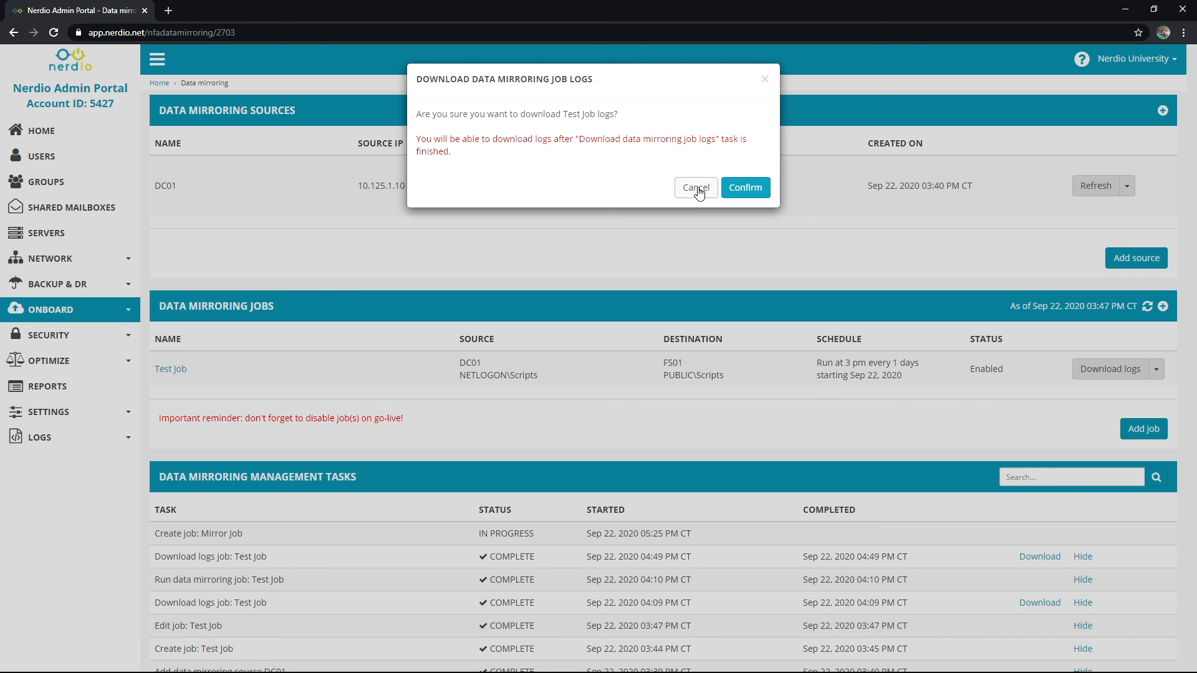
pyautogui.click(697, 189)
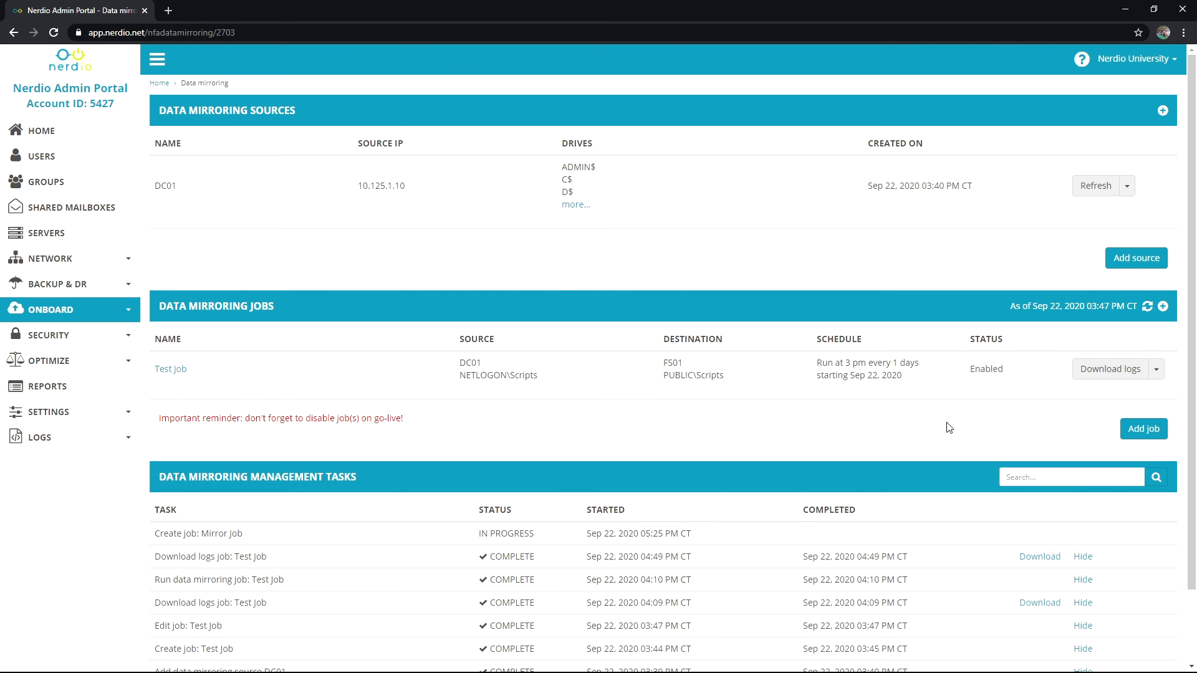